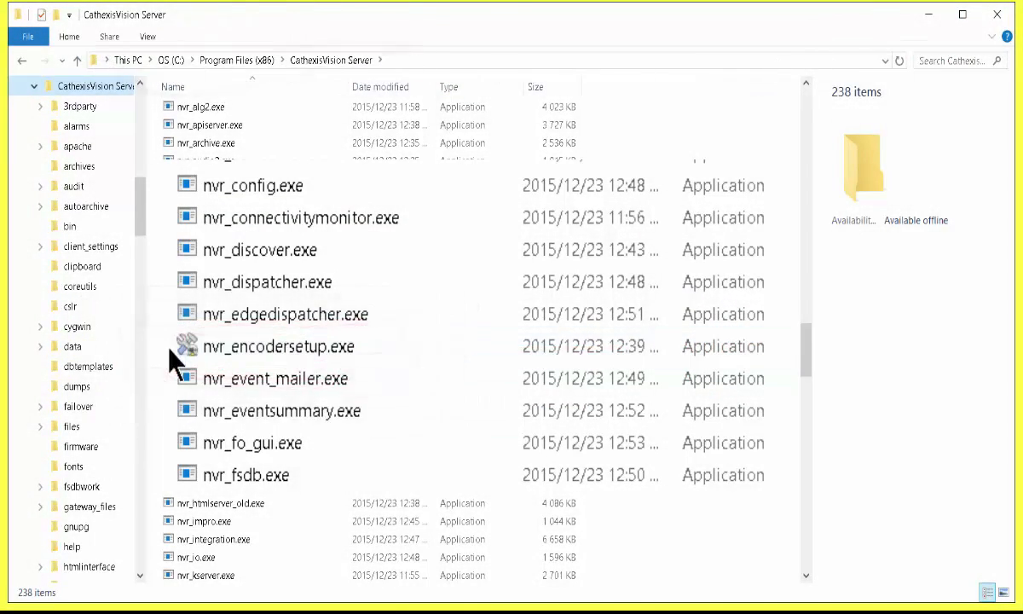
Launch nvr_encodersetup.exe, set the first EIO3148 unit's IP address to 192.168.3.200, and close the utility.
click(294, 345)
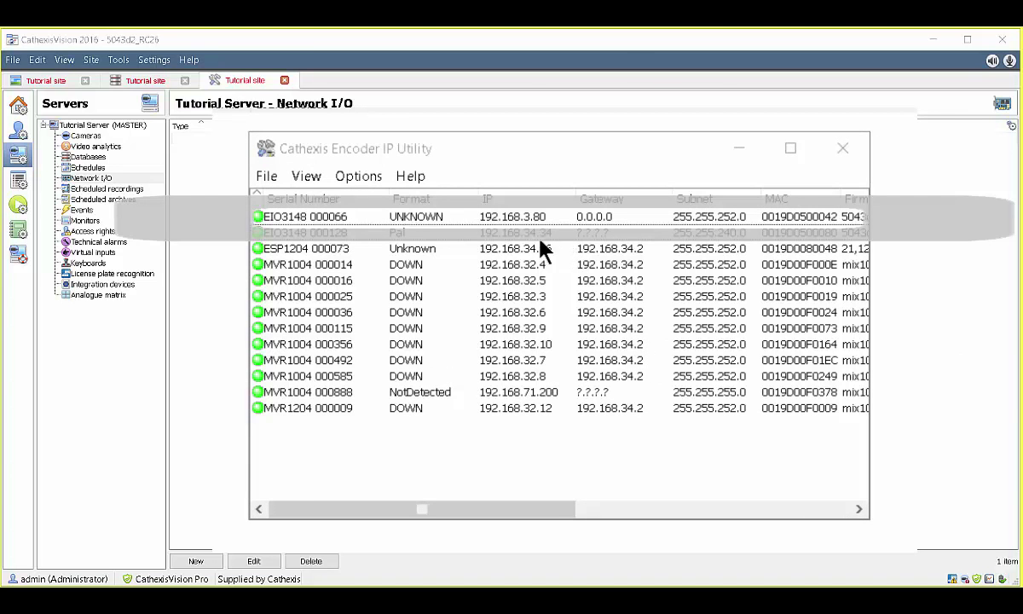
click(487, 216)
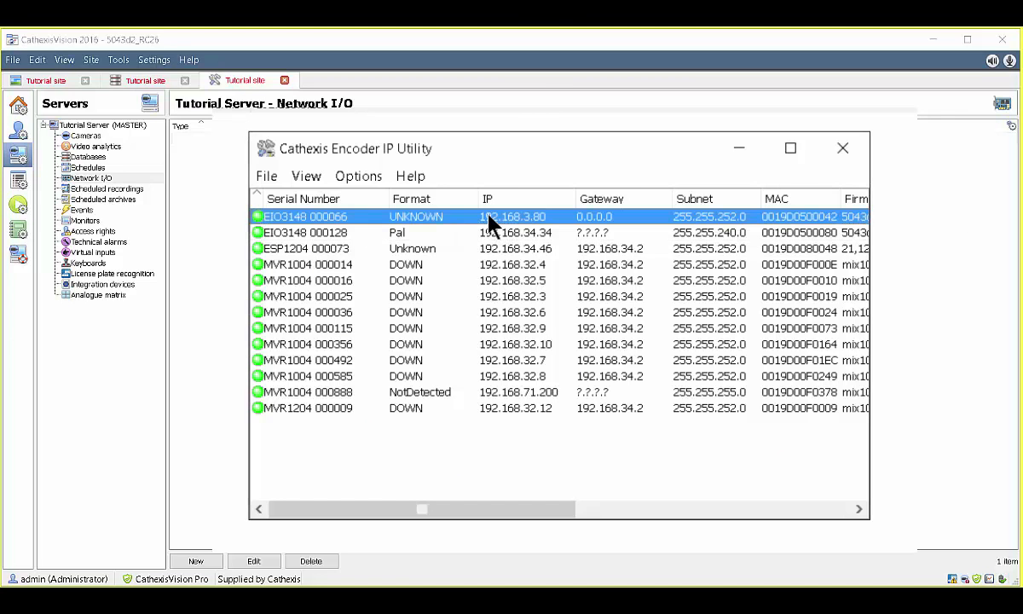
right_click(487, 217)
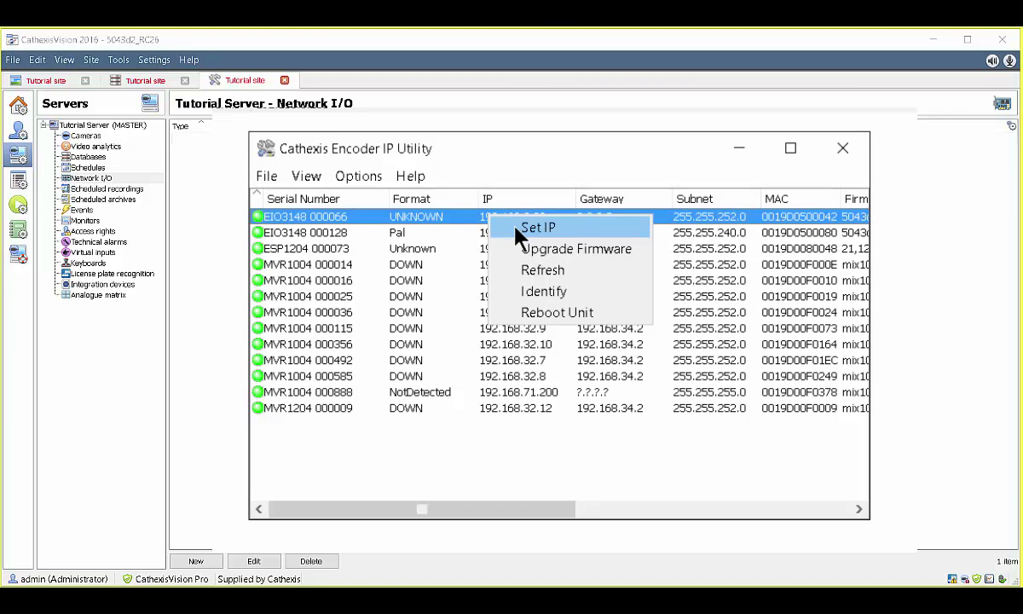
click(522, 229)
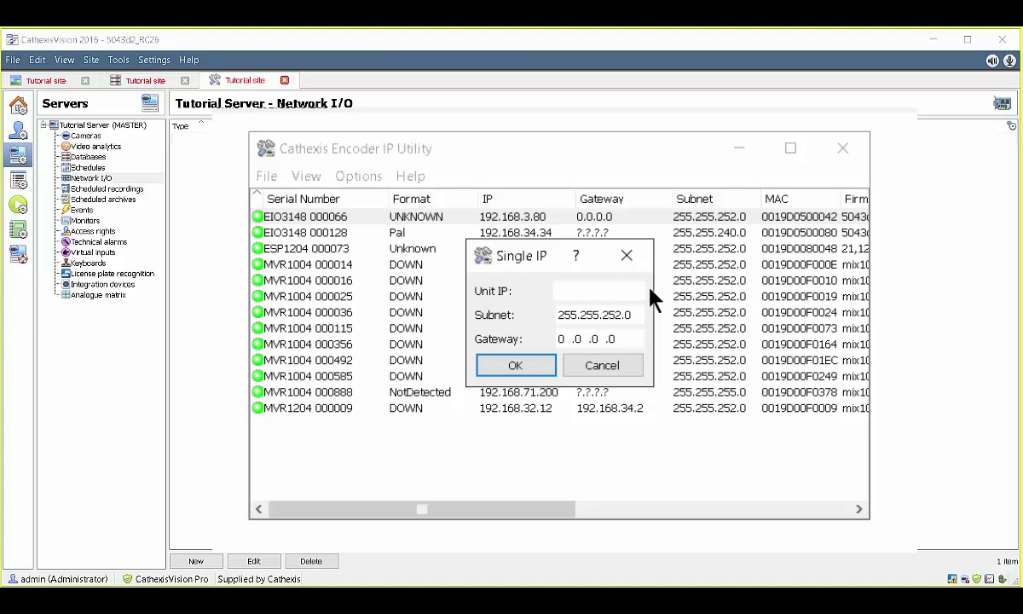
text(192.168.3.200)
click(516, 365)
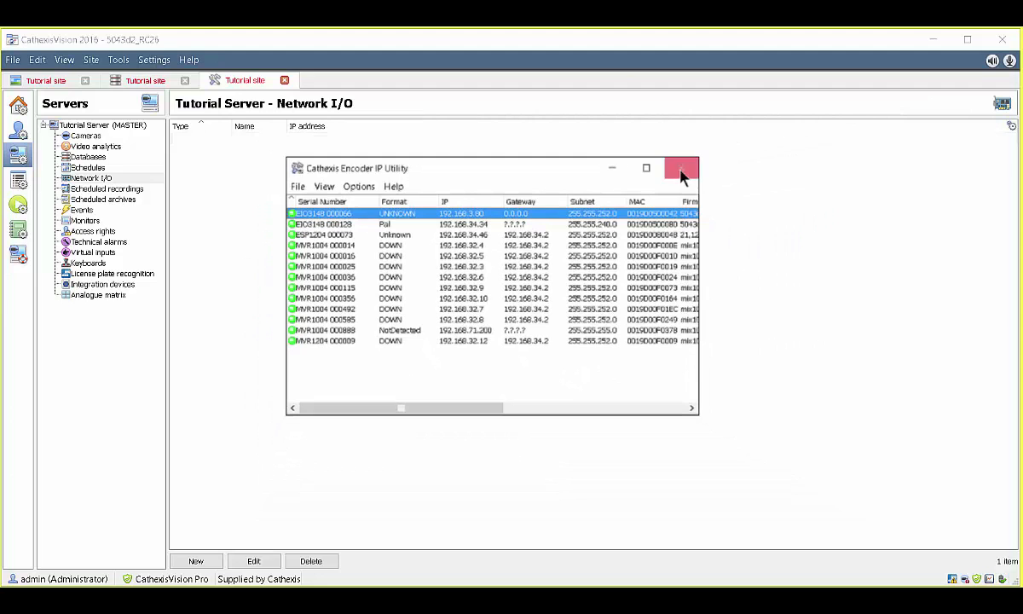
click(683, 171)
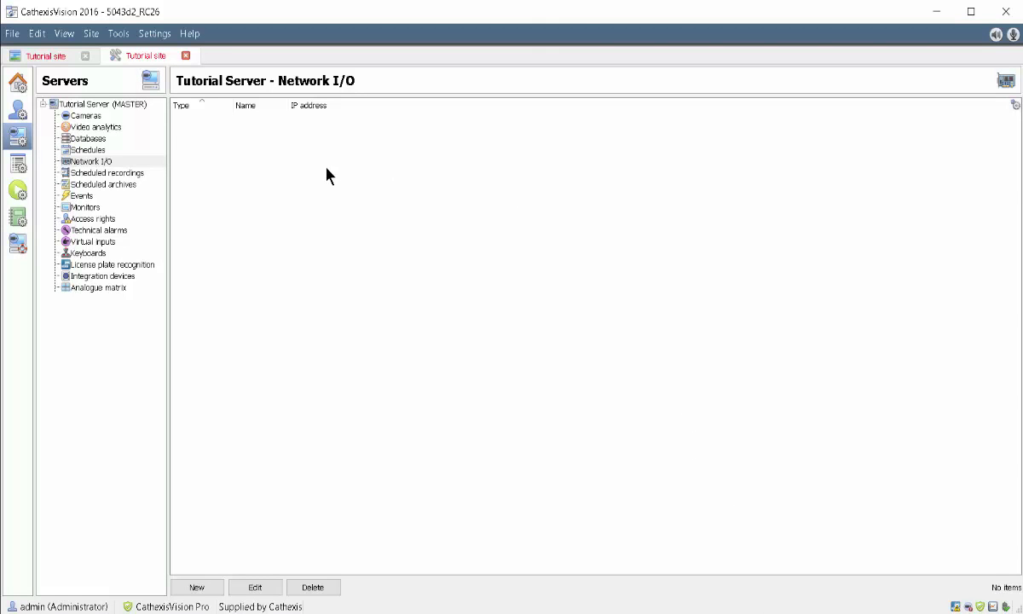
Start a new network I/O device on the Tutorial Server with IP address 192.168.3.200.
click(81, 162)
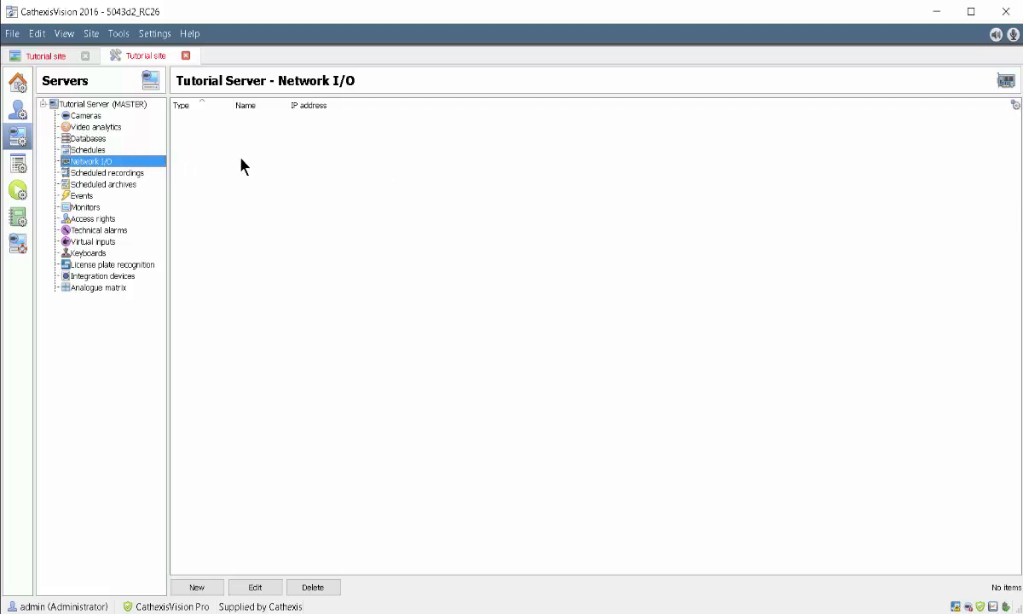
click(196, 587)
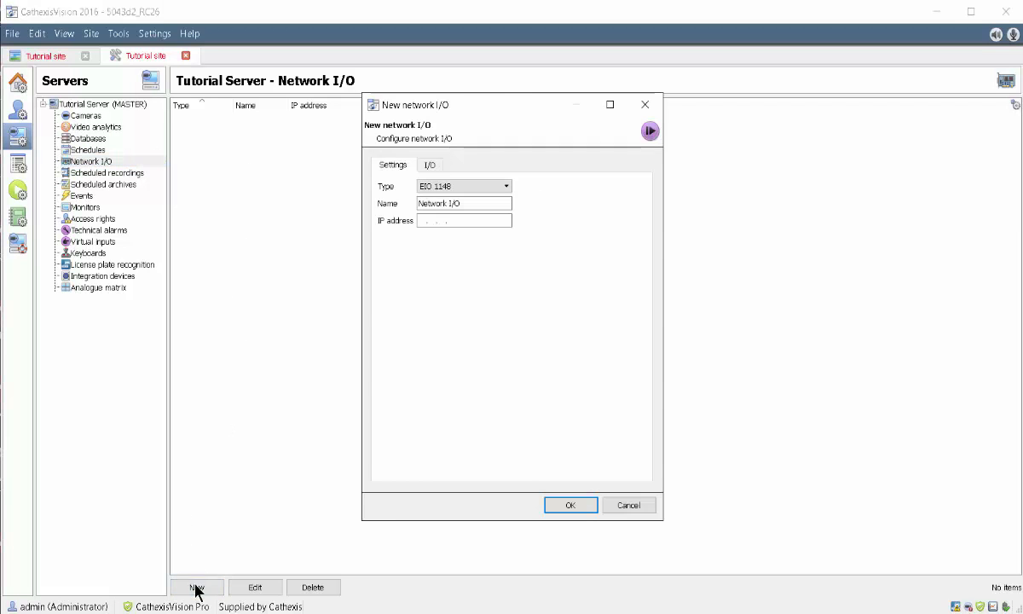
click(423, 221)
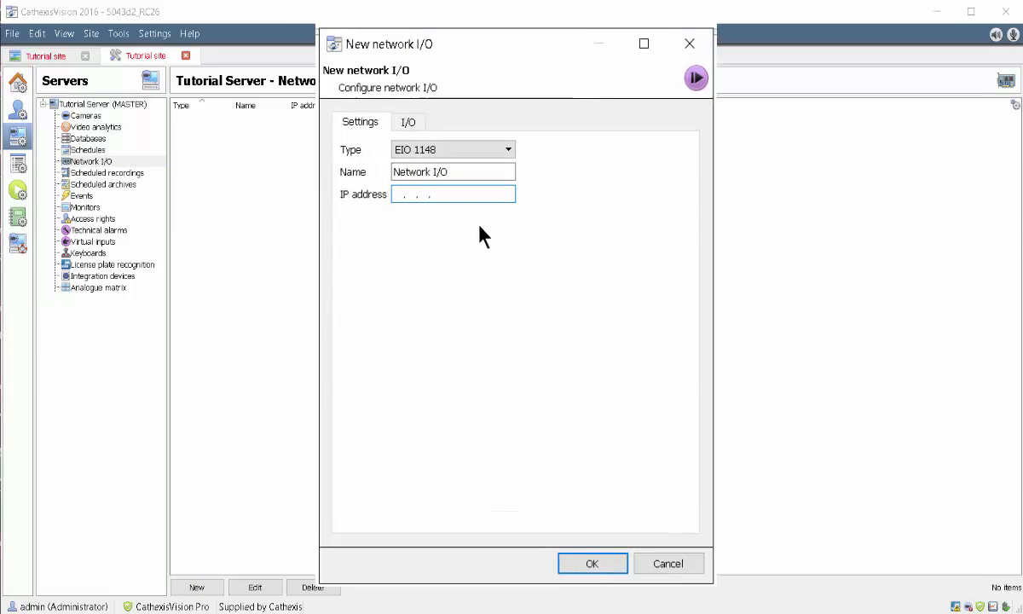
text(192.)
text(168.)
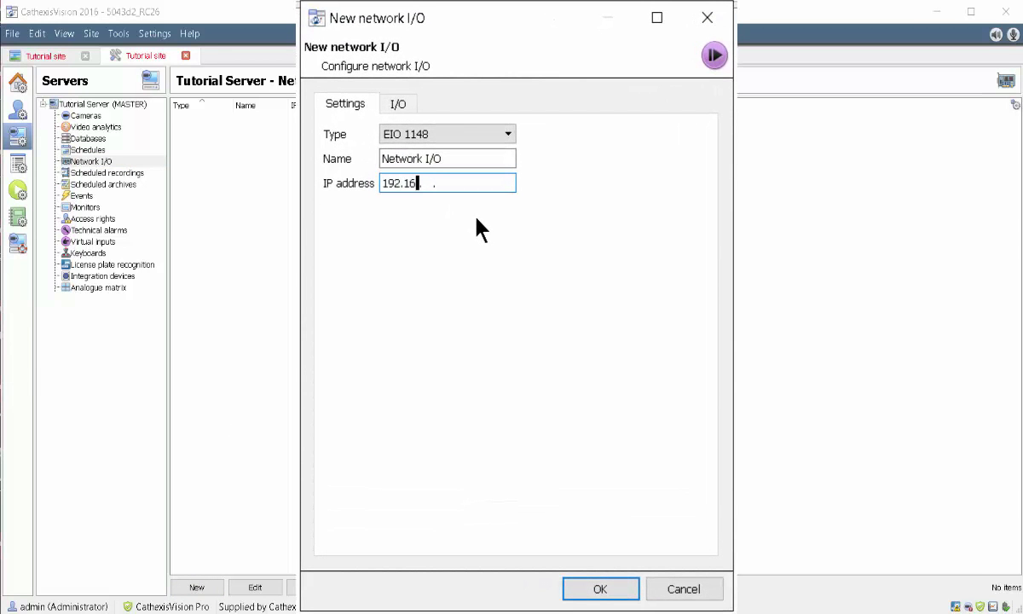
text(3  .200)
Enable input 1 as TEST INPUT 1, input 2 as Panel 2, and output 1, save the device, and open the server's events.
click(400, 105)
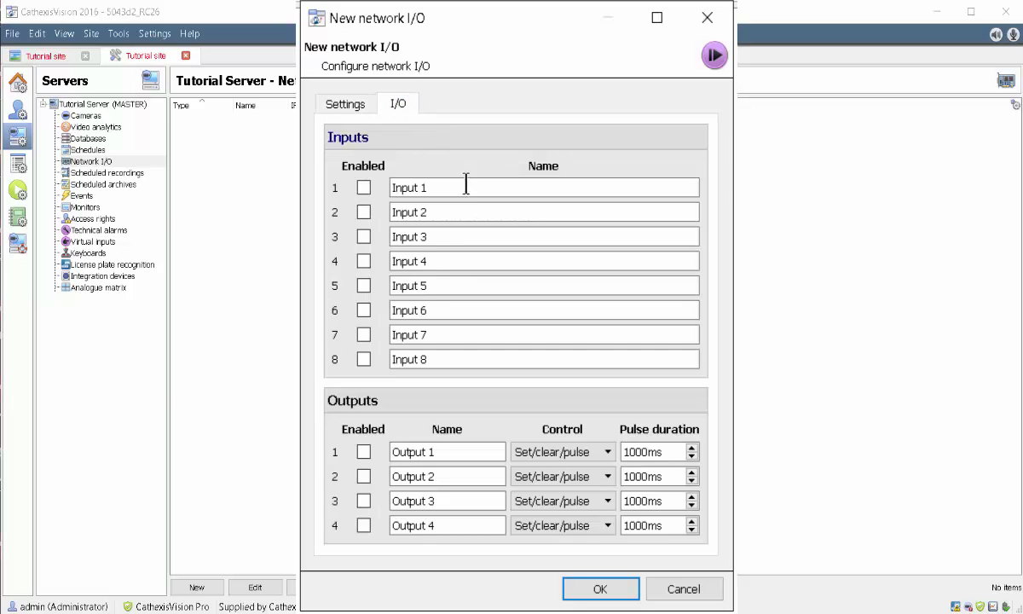
drag(437, 188, 390, 188)
text(TEST INP)
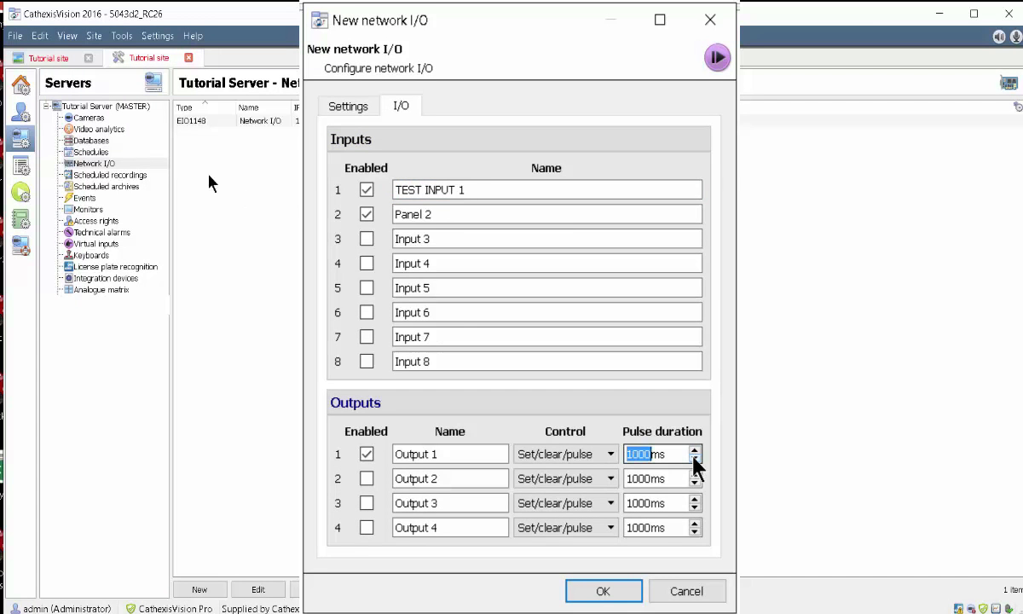
click(603, 591)
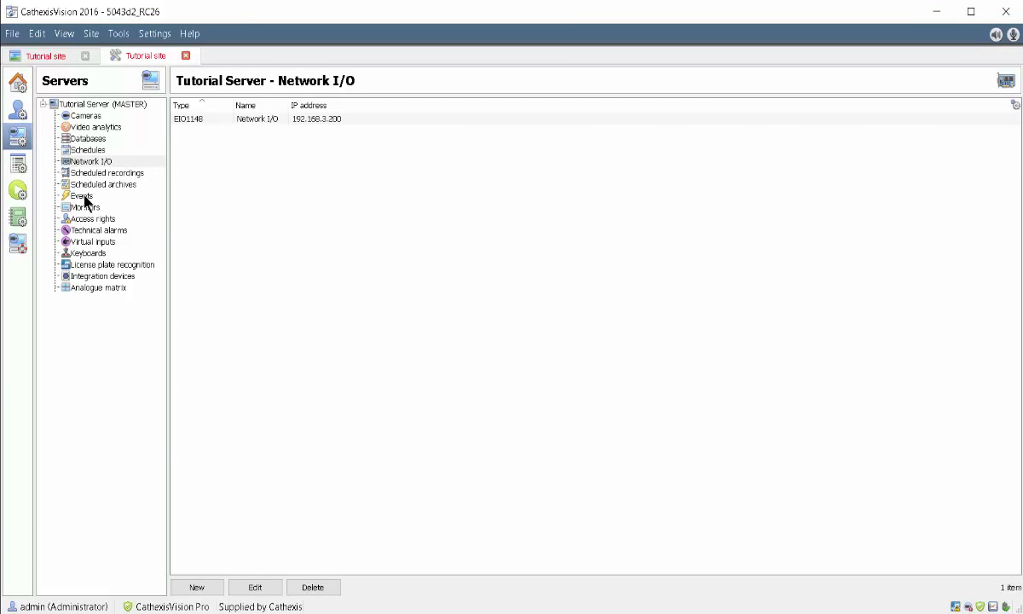
click(82, 197)
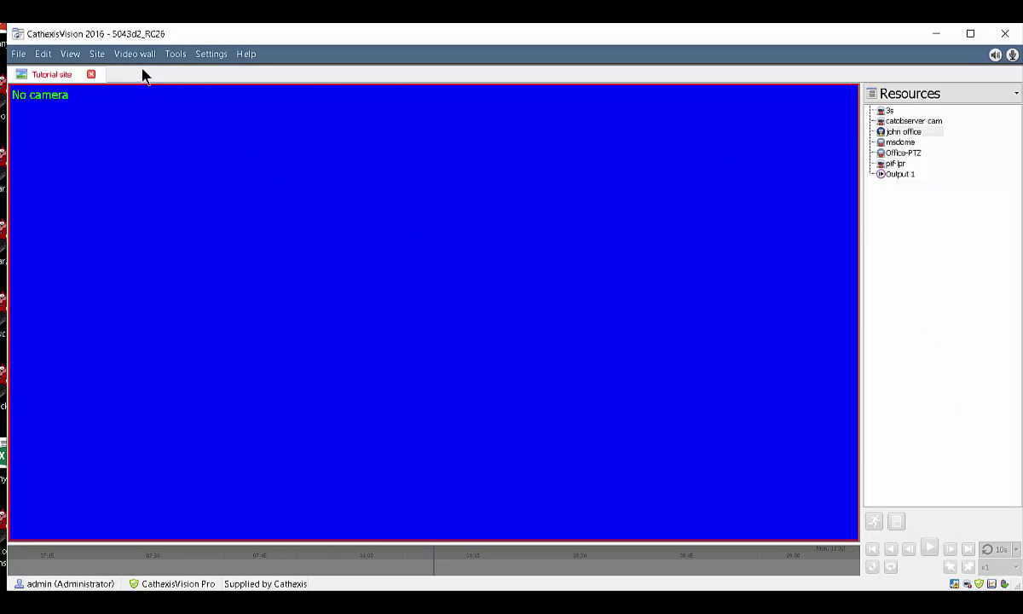
Open the site's setup in debug mode and display the Tutorial Server's advanced inputs.
click(97, 54)
mouse_move(184, 73)
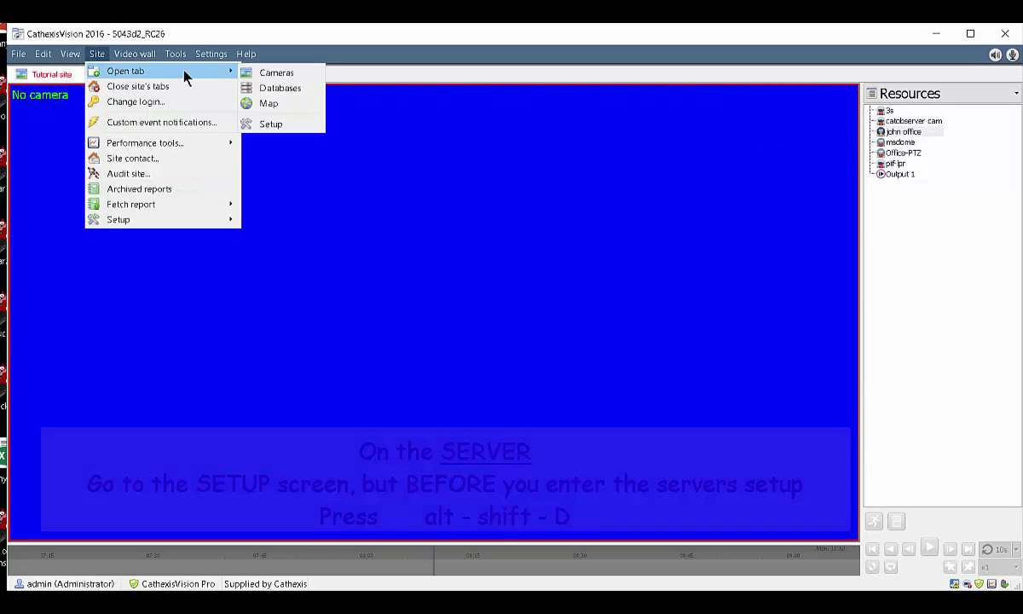
click(271, 126)
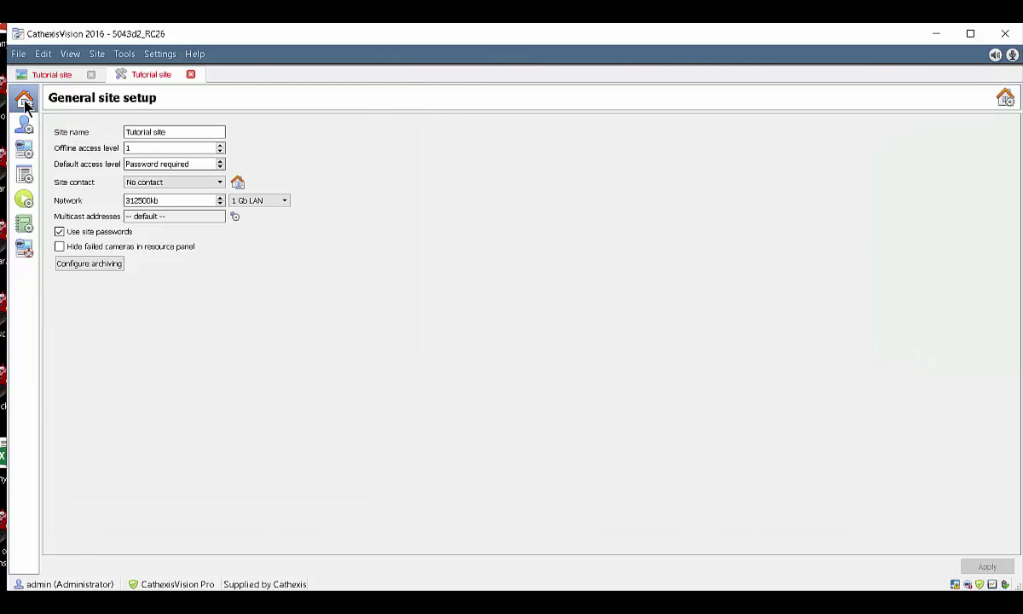
click(25, 151)
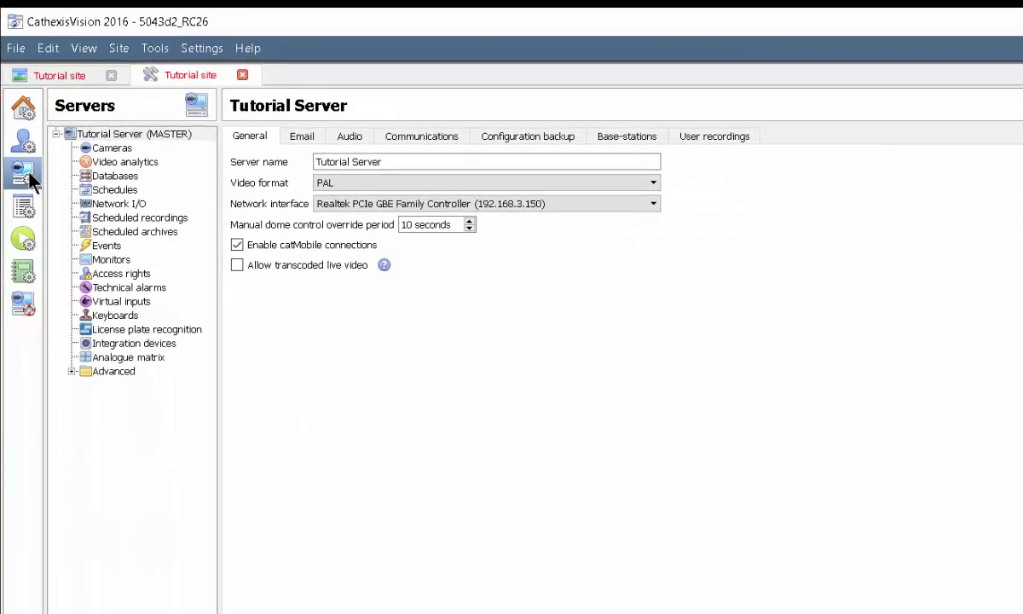
click(74, 384)
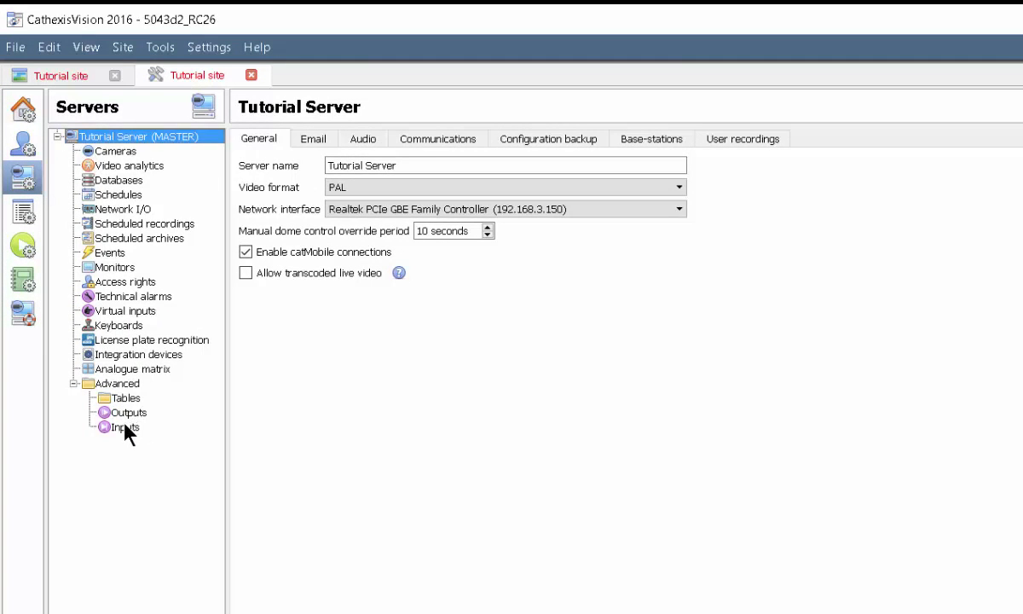
click(124, 426)
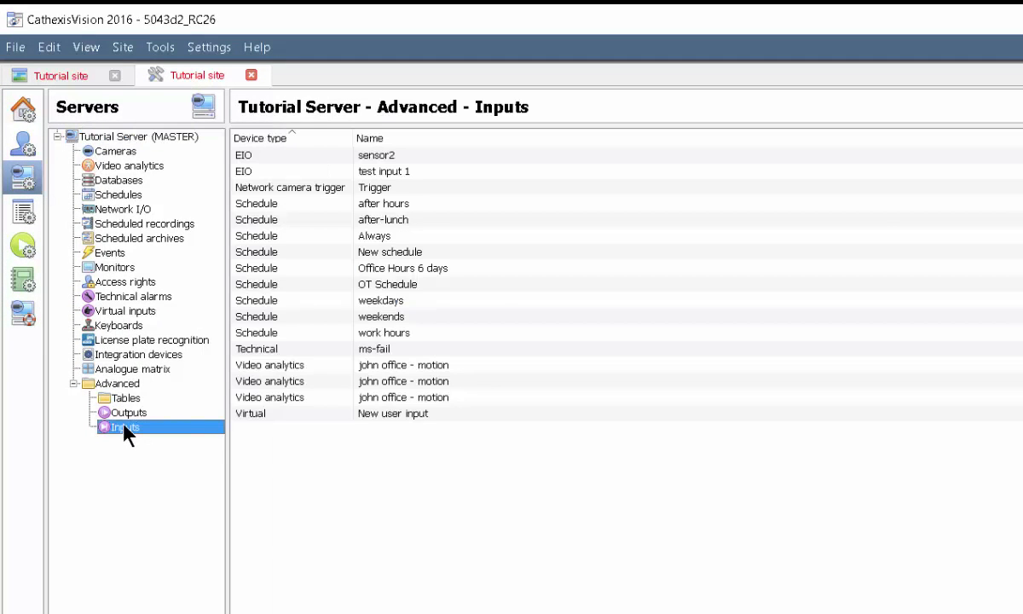
Set the state when unknown to High for the EIO inputs sensor2 and test input 1, and exit debug mode.
click(349, 159)
right_click(349, 158)
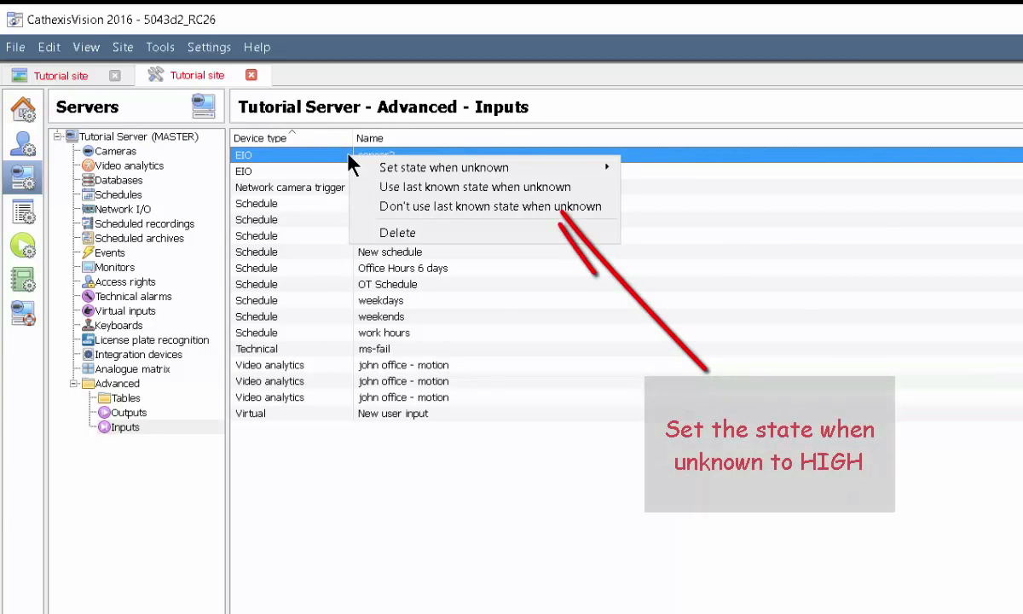
mouse_move(600, 175)
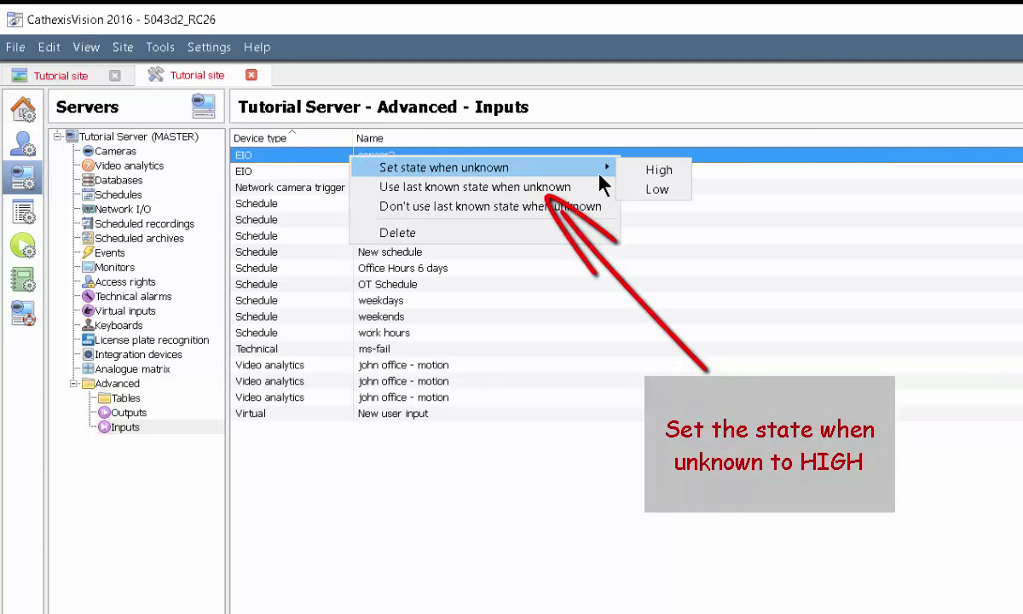
click(662, 173)
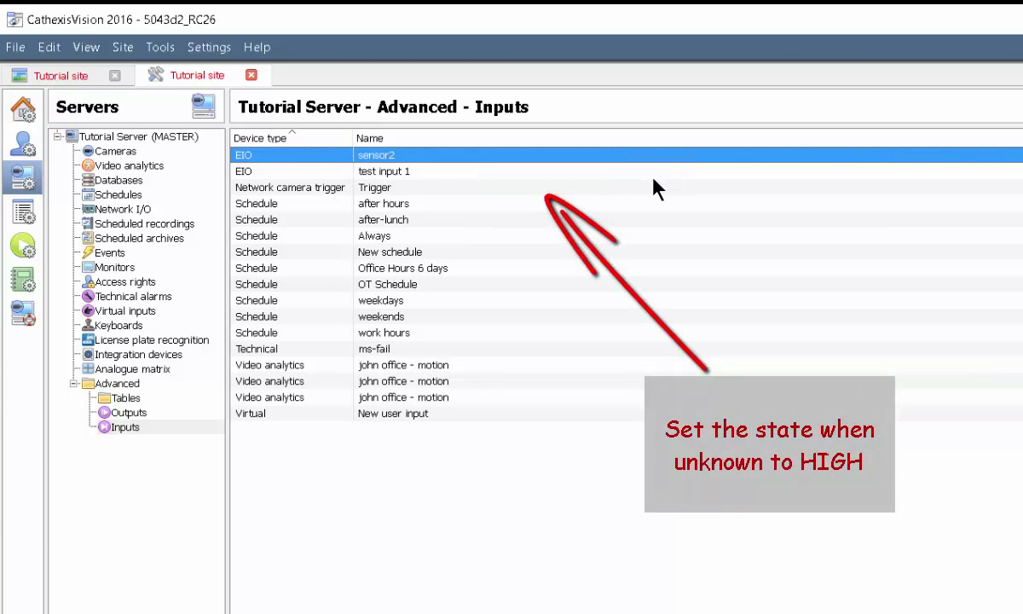
click(332, 176)
right_click(332, 176)
mouse_move(465, 186)
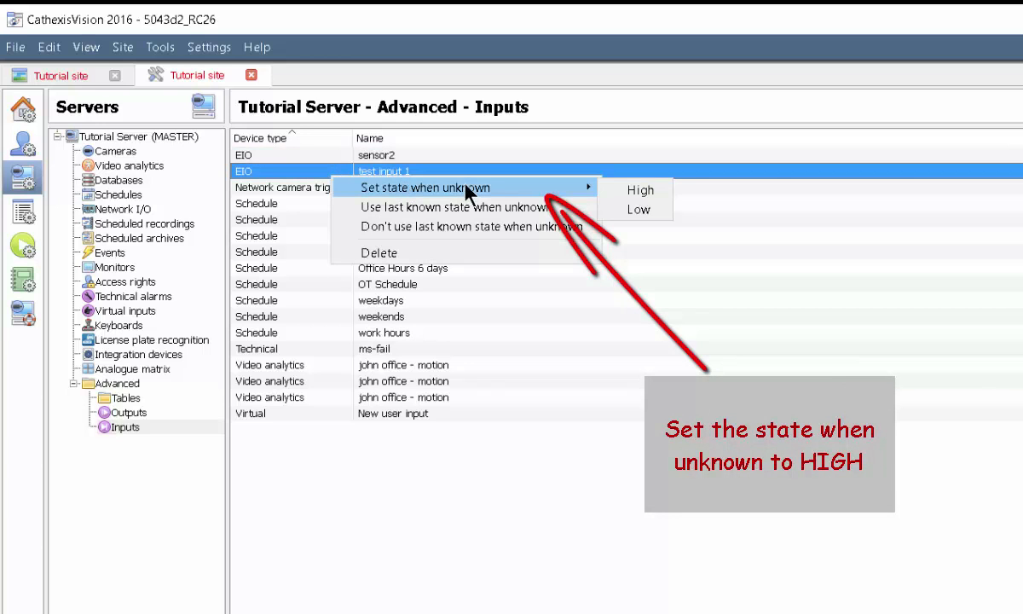
click(648, 192)
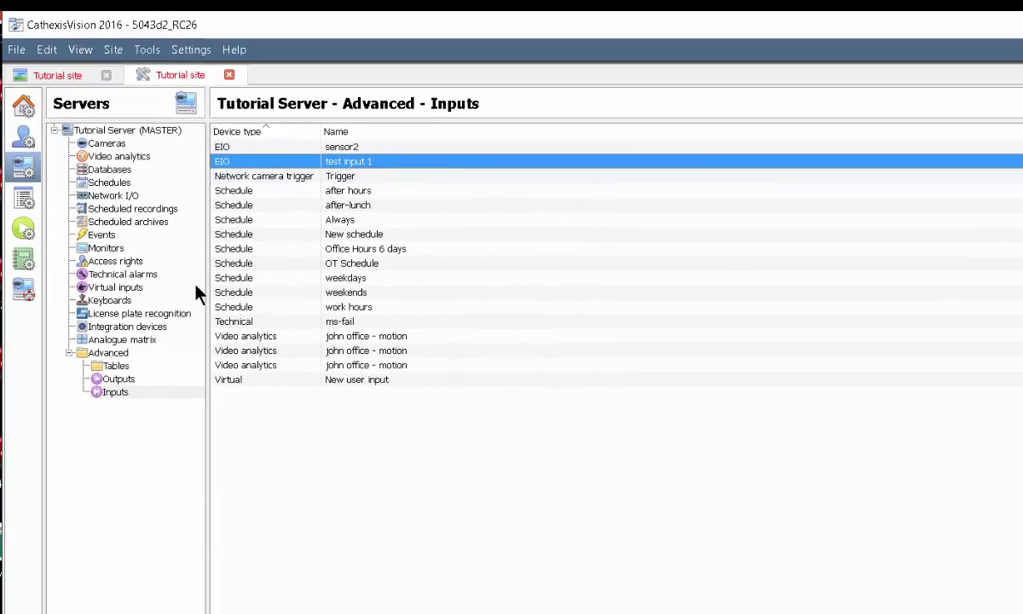
click(62, 301)
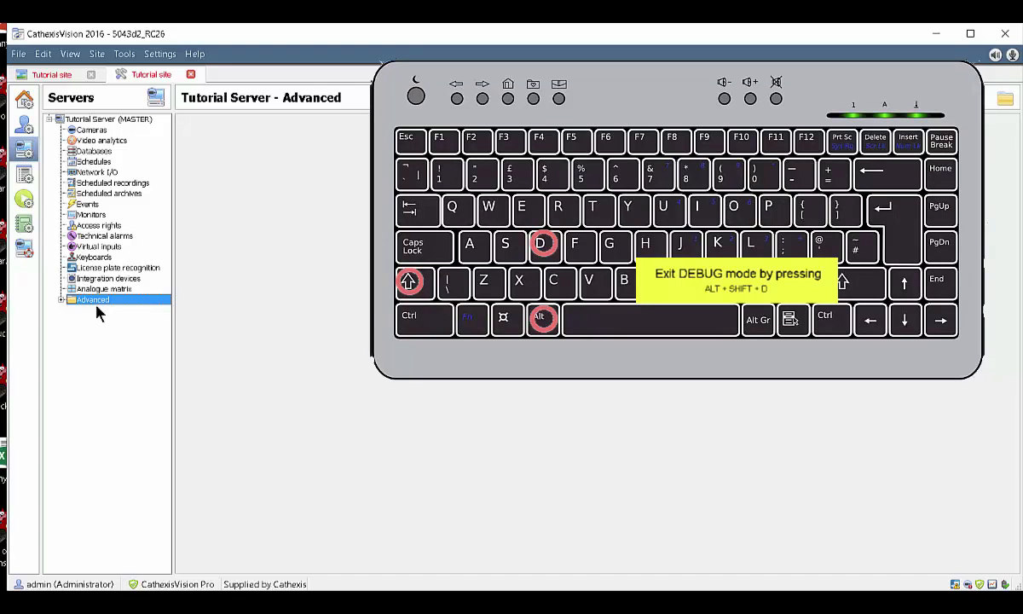
key(alt+shift+d)
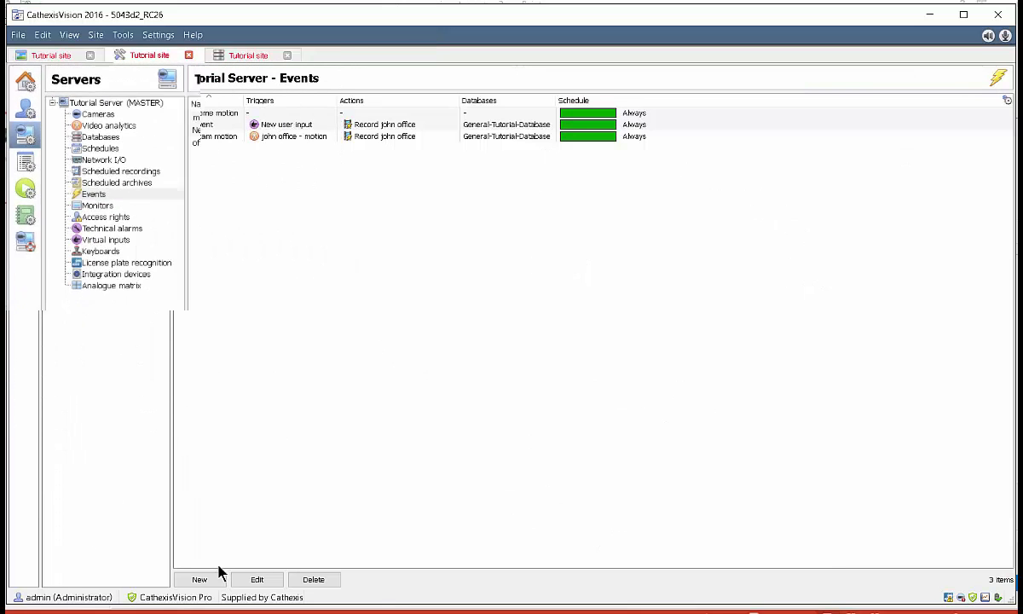
Create a new server event named "test EIO event" with the description "test".
click(220, 575)
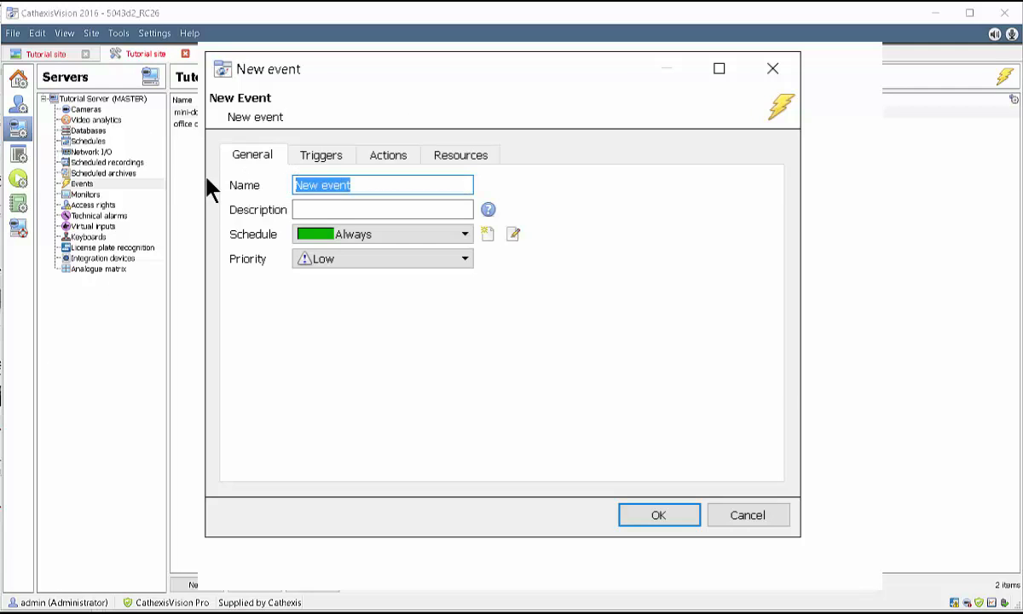
text(test EIO event)
click(305, 204)
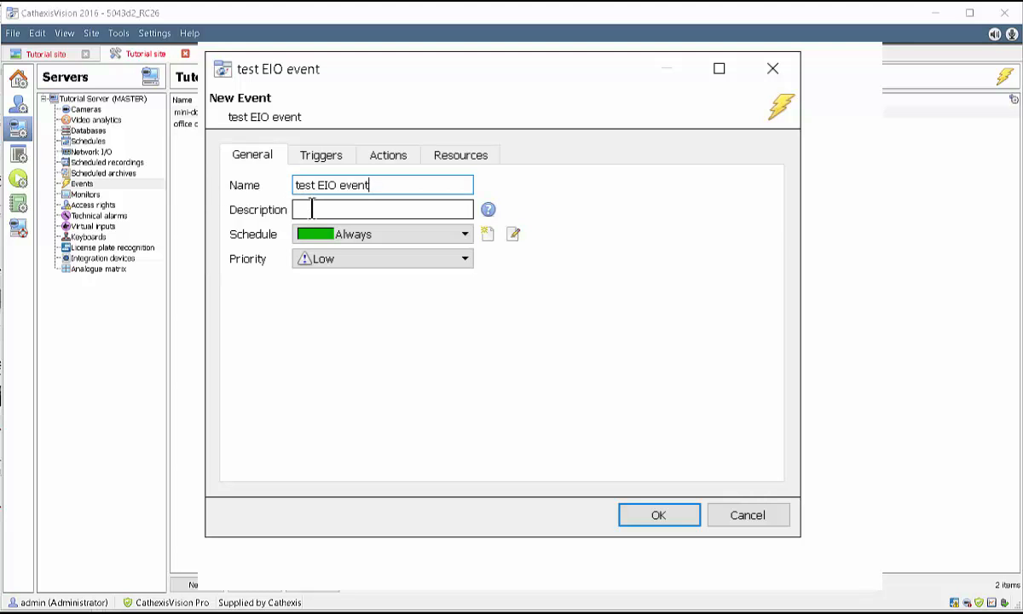
text(test)
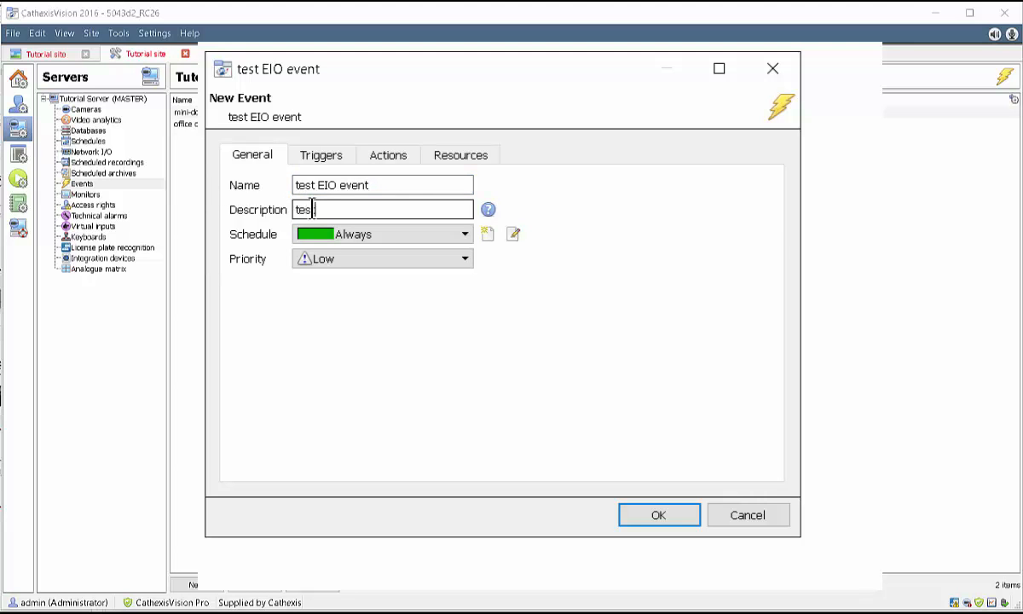
Configure the event's triggers to start actions when any of the listed triggers occur.
click(323, 159)
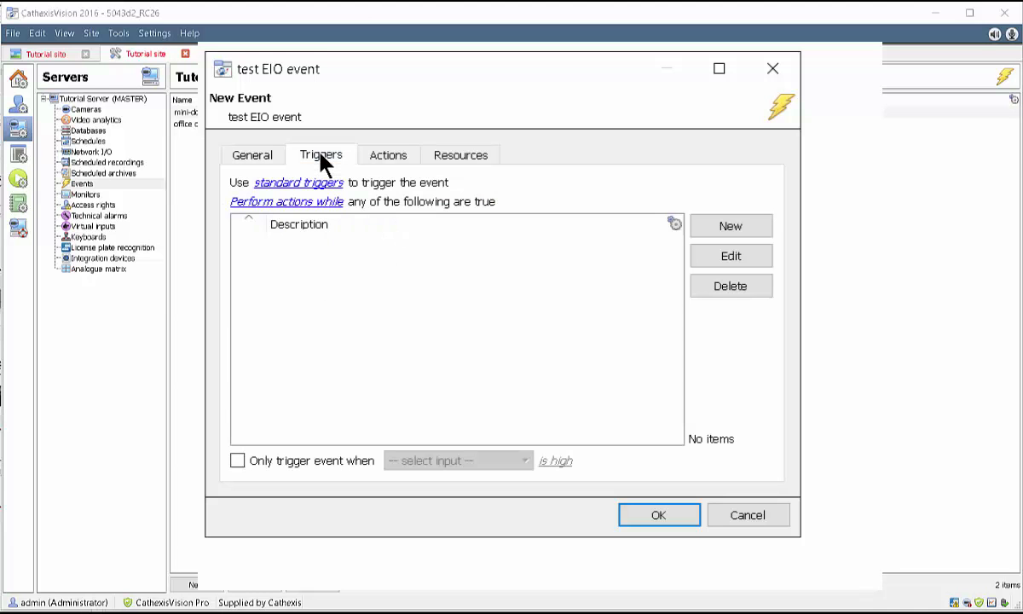
click(296, 202)
click(318, 223)
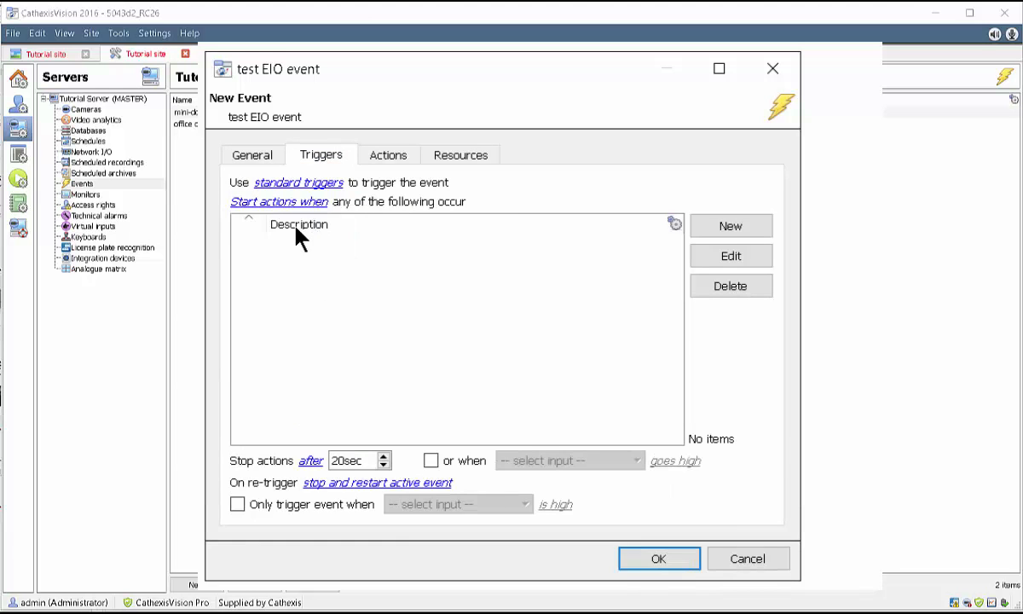
Add a trigger that fires when TEST INPUT 1 goes low.
click(735, 229)
click(546, 328)
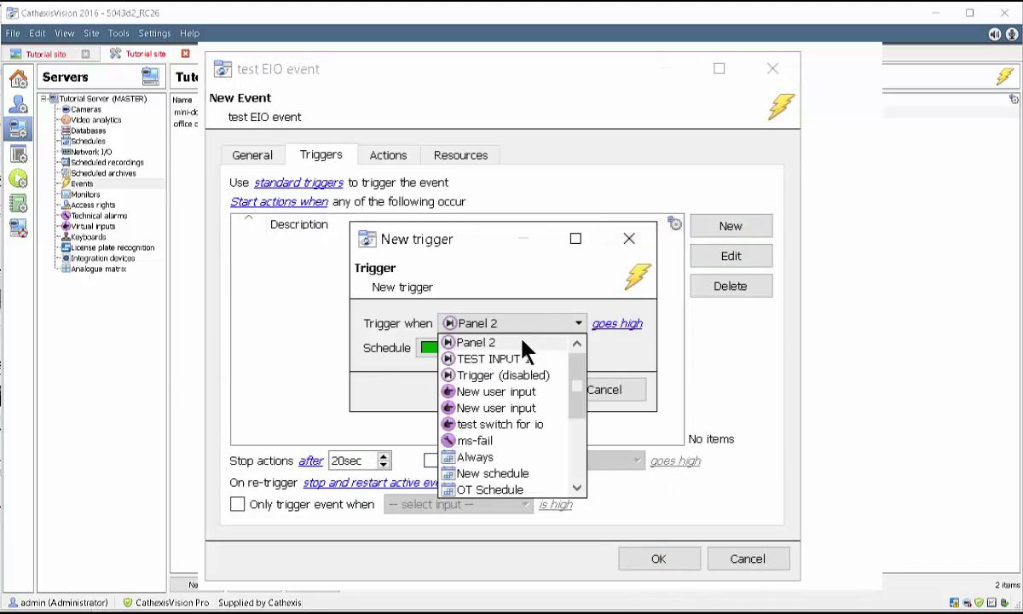
click(511, 359)
click(627, 331)
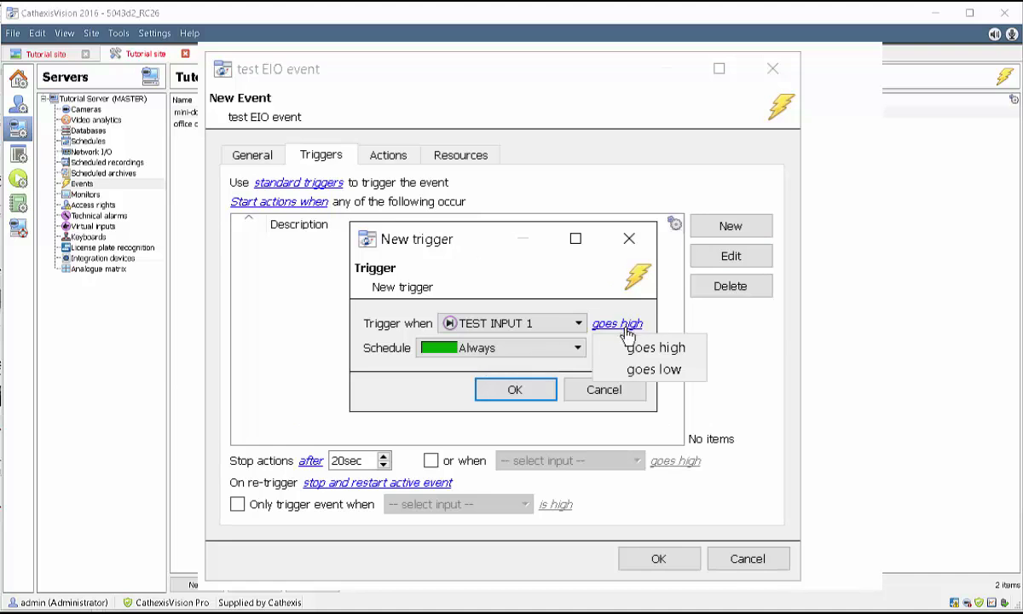
click(647, 366)
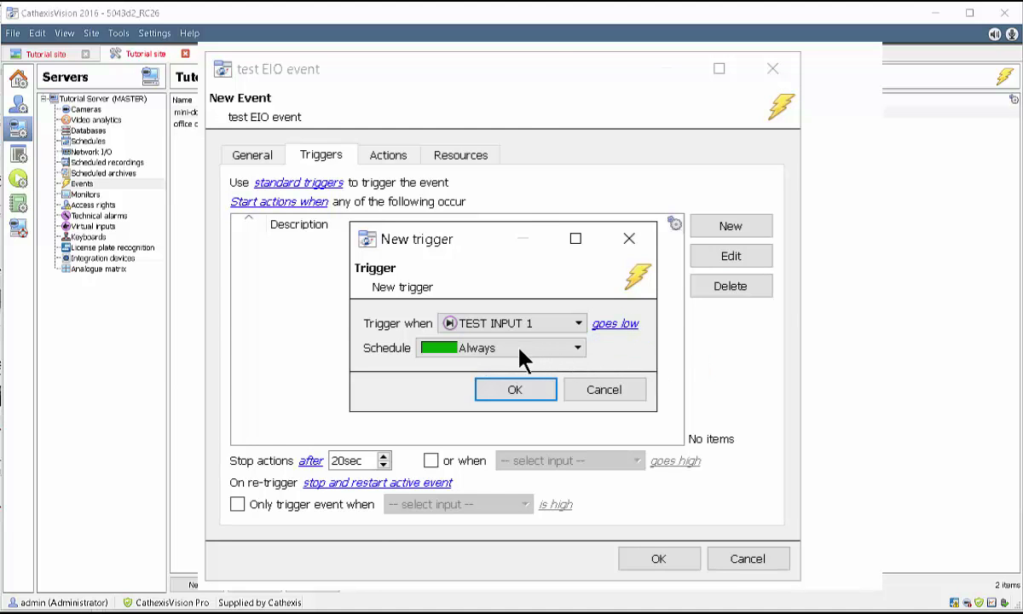
click(519, 389)
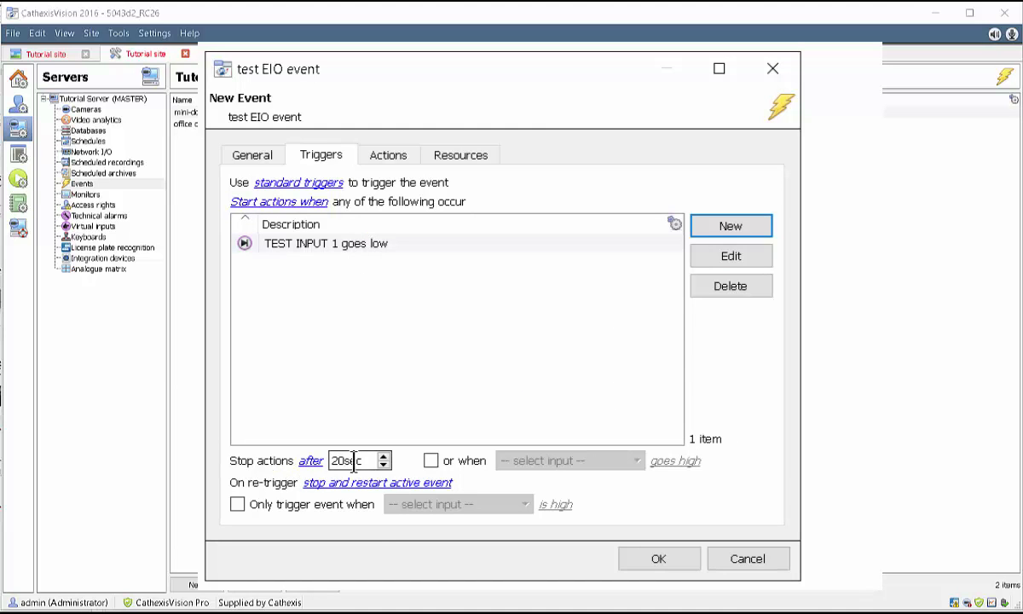
Set the test EIO event to stop its actions after 10 seconds.
click(384, 466)
click(384, 466)
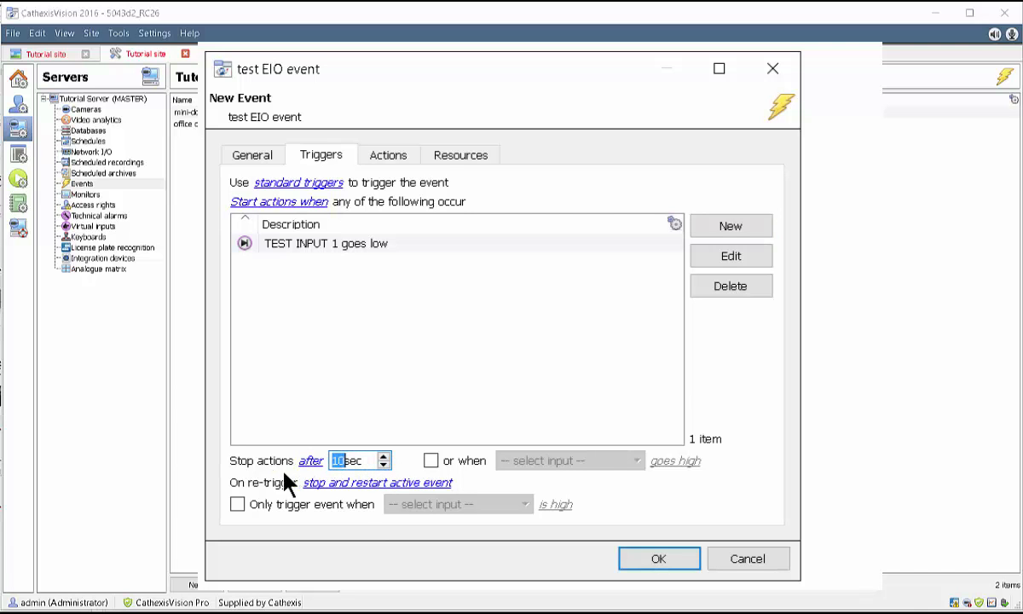
Add an action that records the john office camera to General-Tutorial-Database, and save the event.
click(397, 160)
click(746, 189)
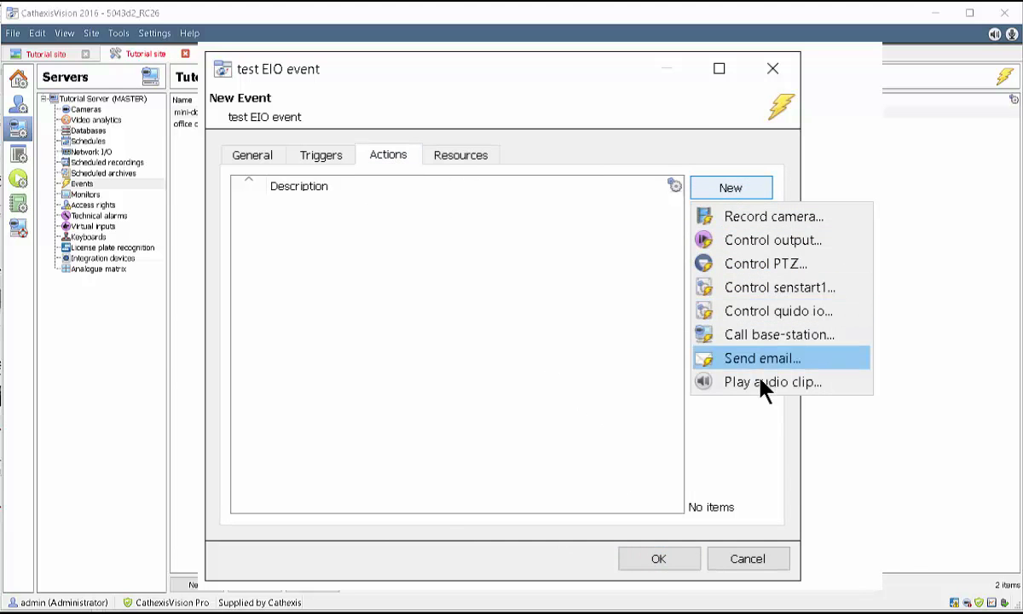
click(742, 218)
click(469, 284)
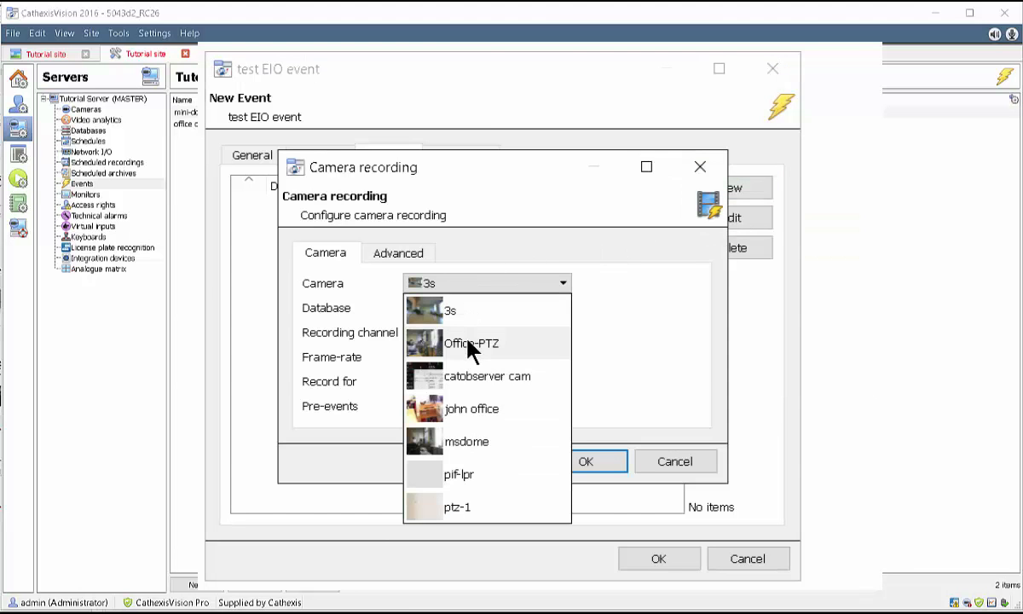
click(477, 410)
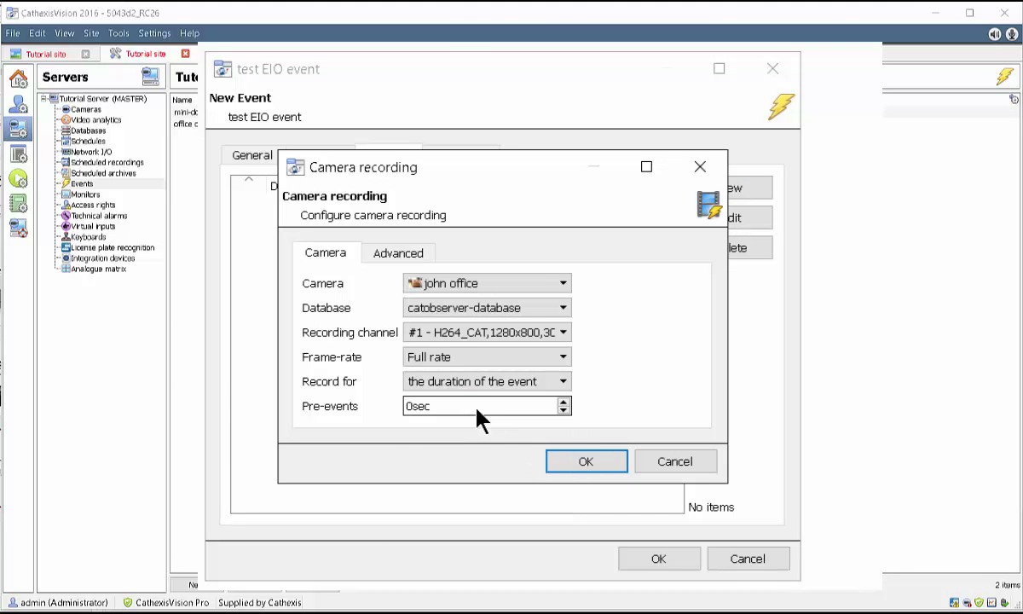
click(487, 307)
click(470, 326)
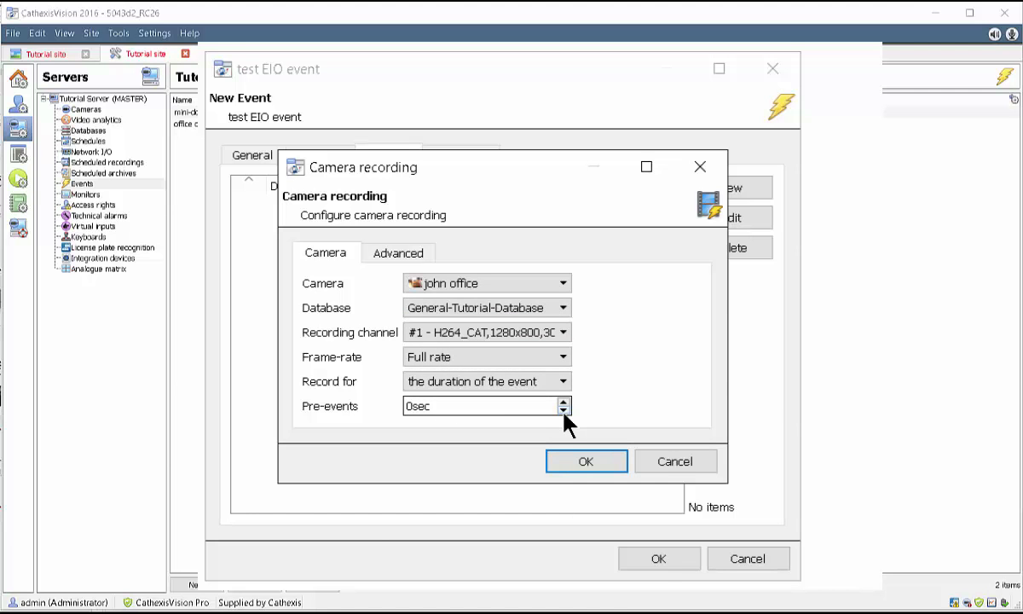
click(396, 254)
click(578, 459)
click(619, 477)
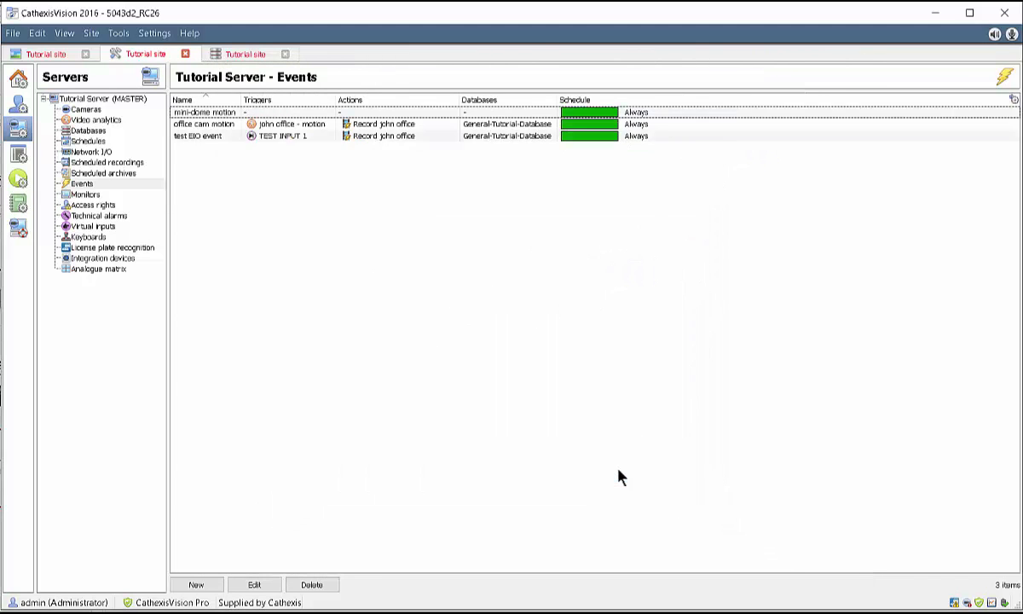
Check the new event's entry and the live camera view, and open the General-Tutorial-Database recordings for review.
click(275, 139)
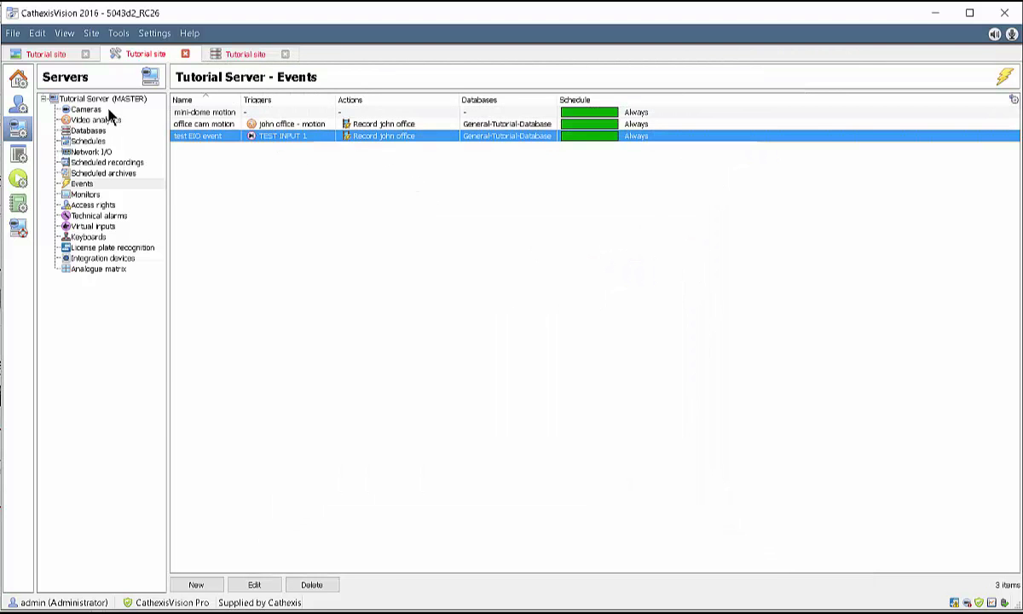
click(83, 109)
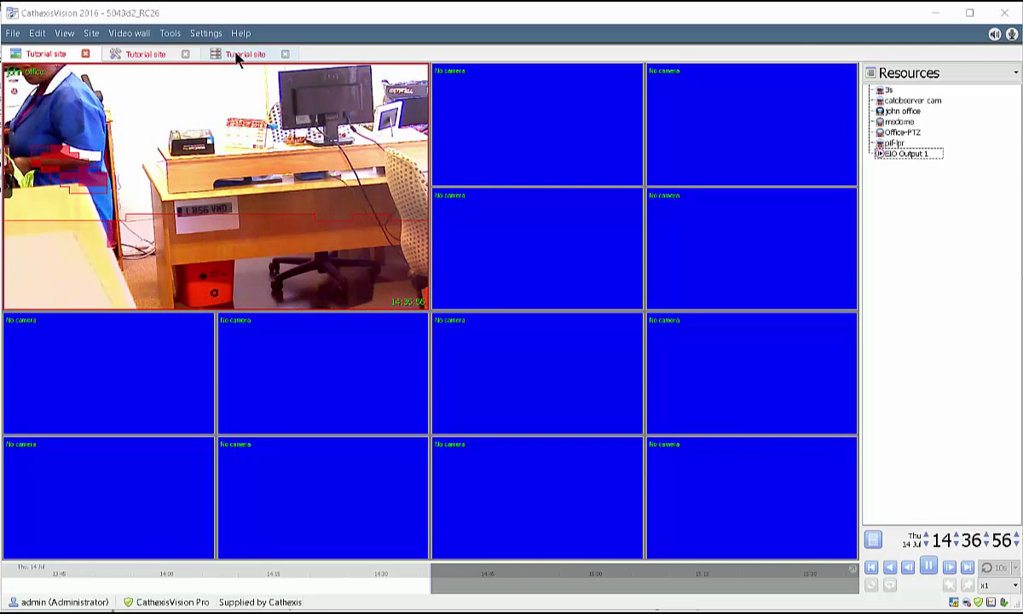
click(234, 53)
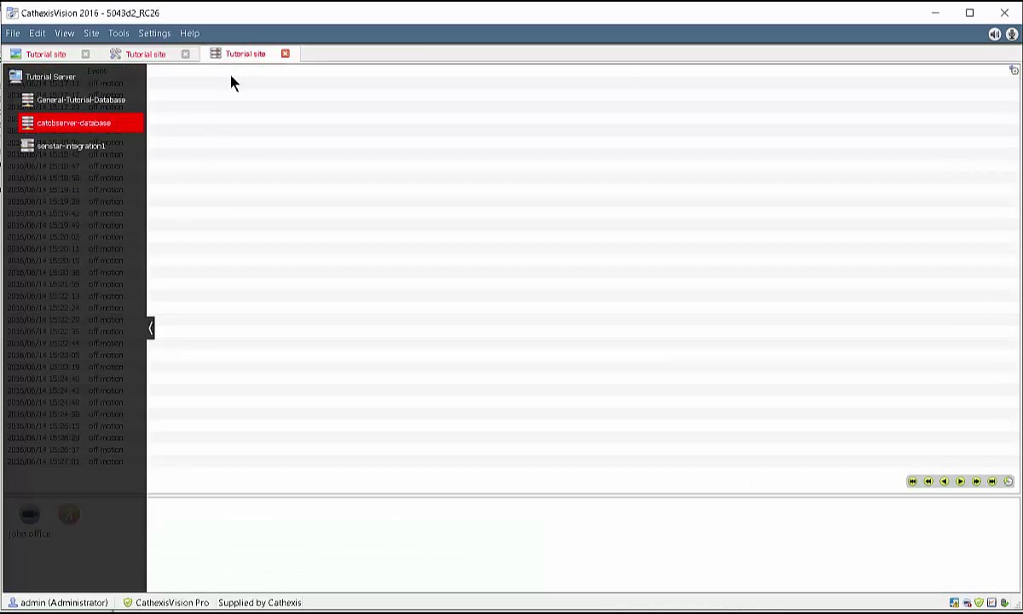
click(83, 104)
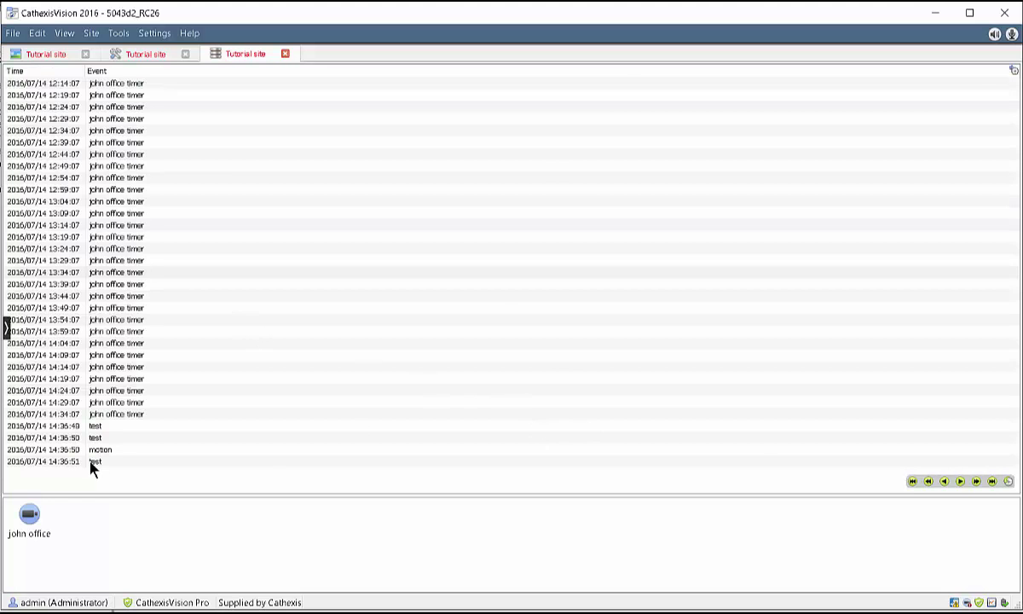
Play back the recording of the latest "test" event in the database, and close the player.
double_click(71, 461)
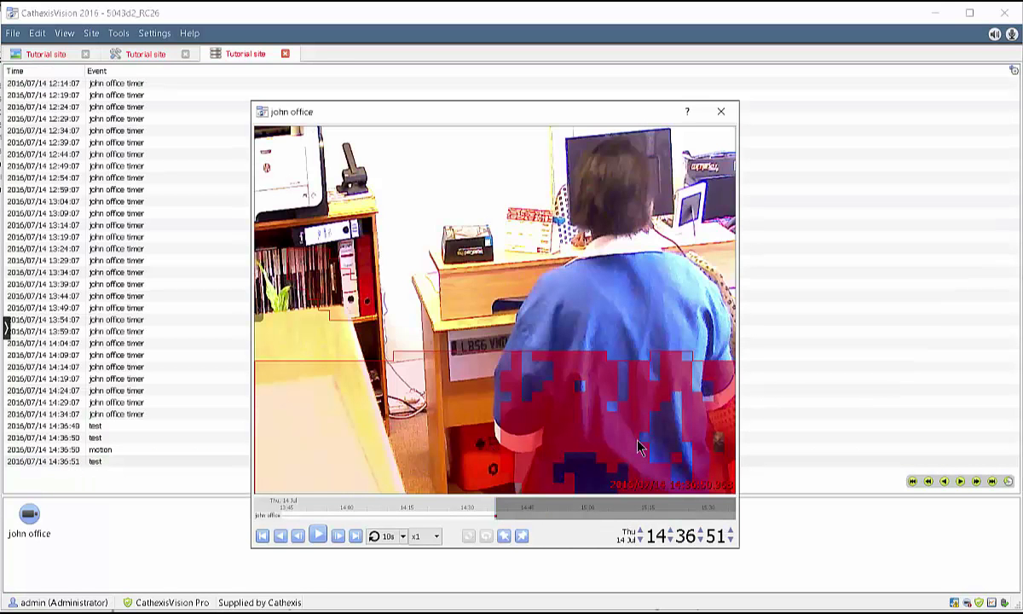
click(318, 536)
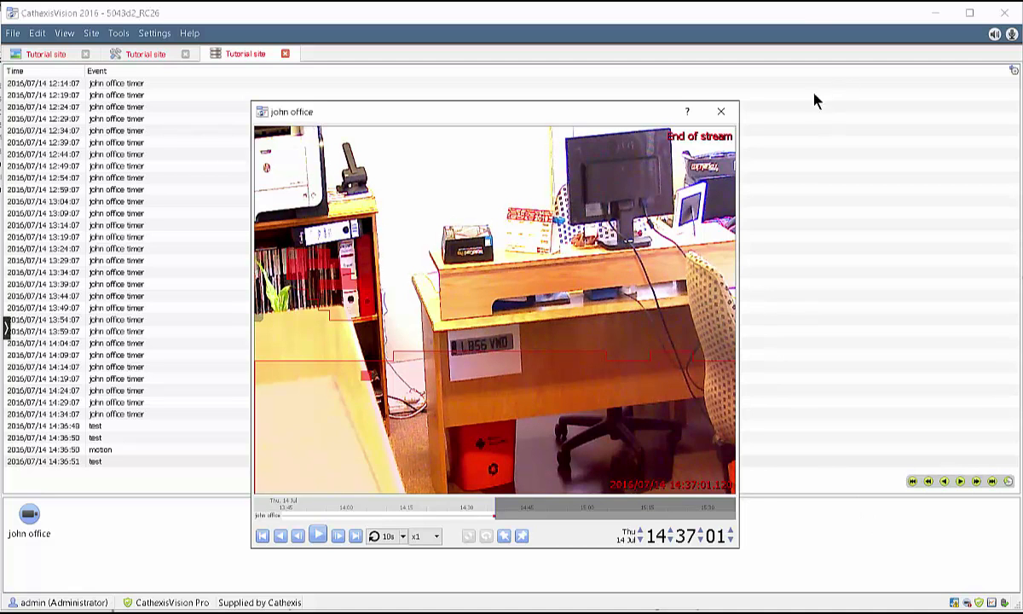
click(719, 114)
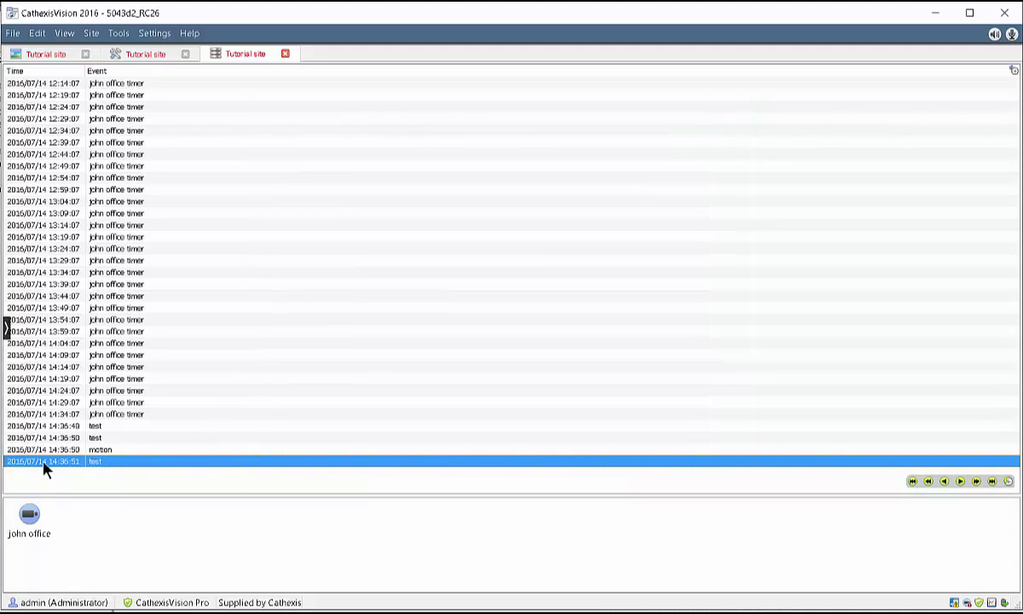